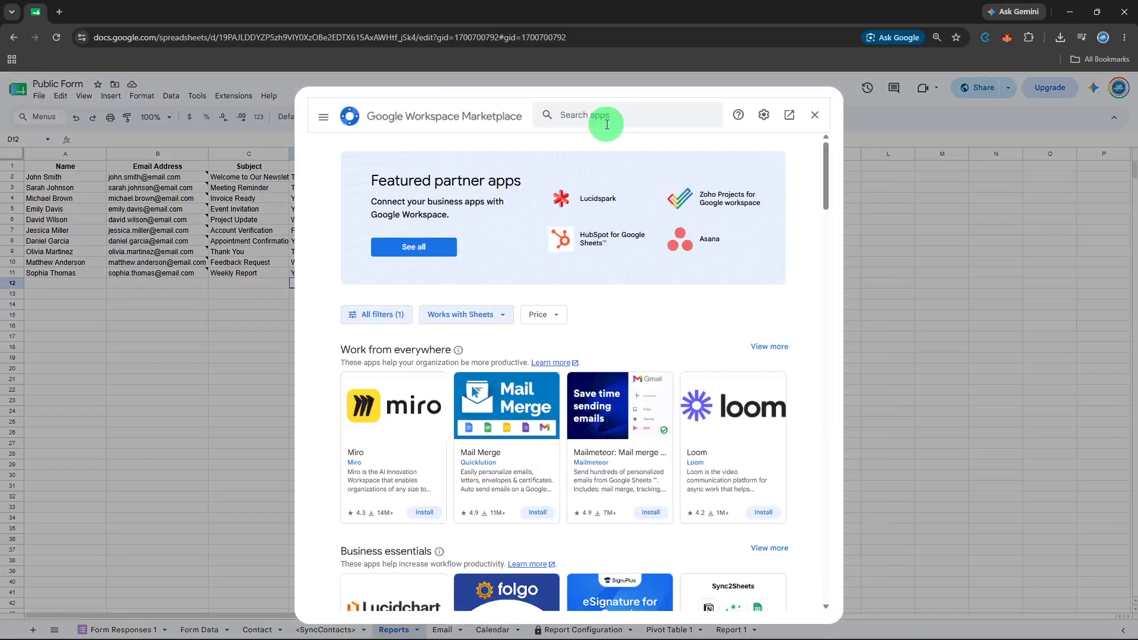
- Search the Google Workspace Marketplace for "email schedule"
click(607, 123)
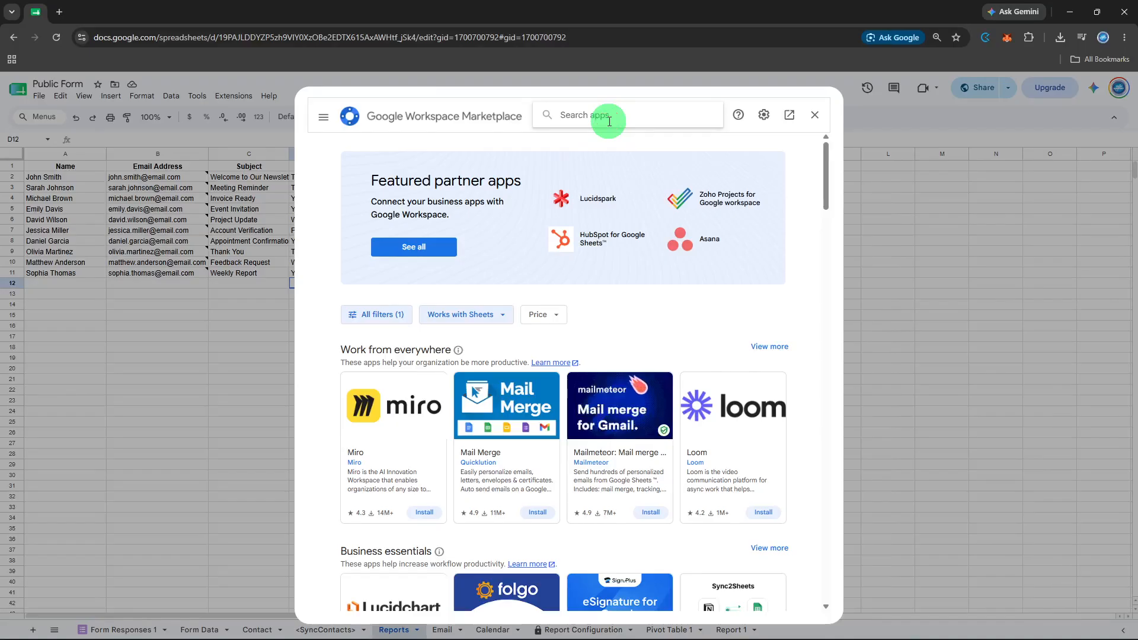
text(email sch)
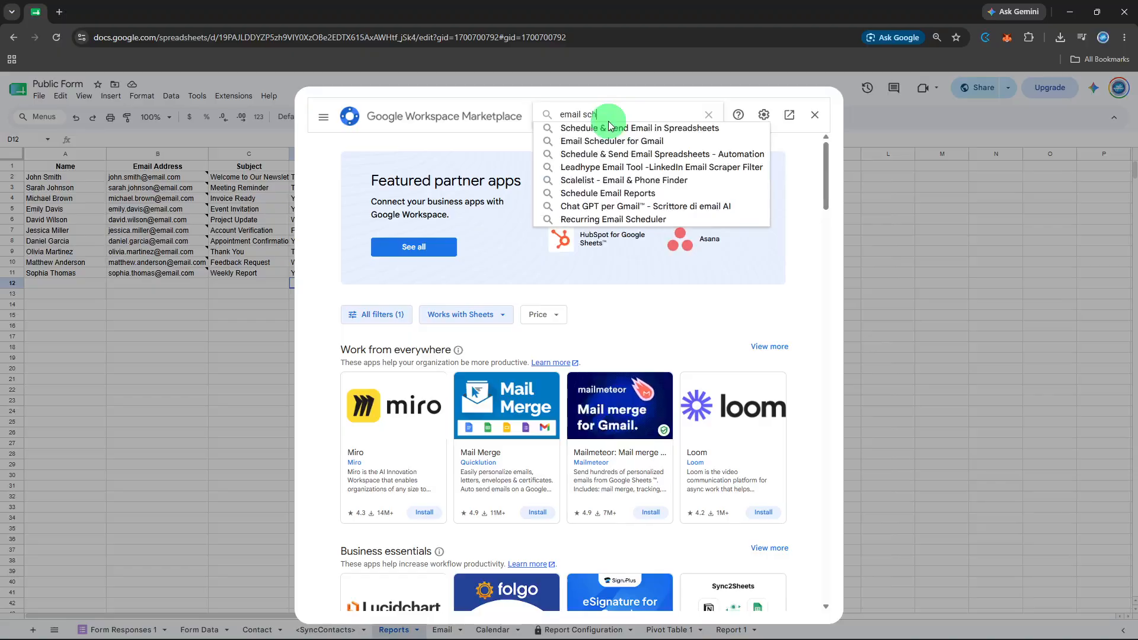
text(edule)
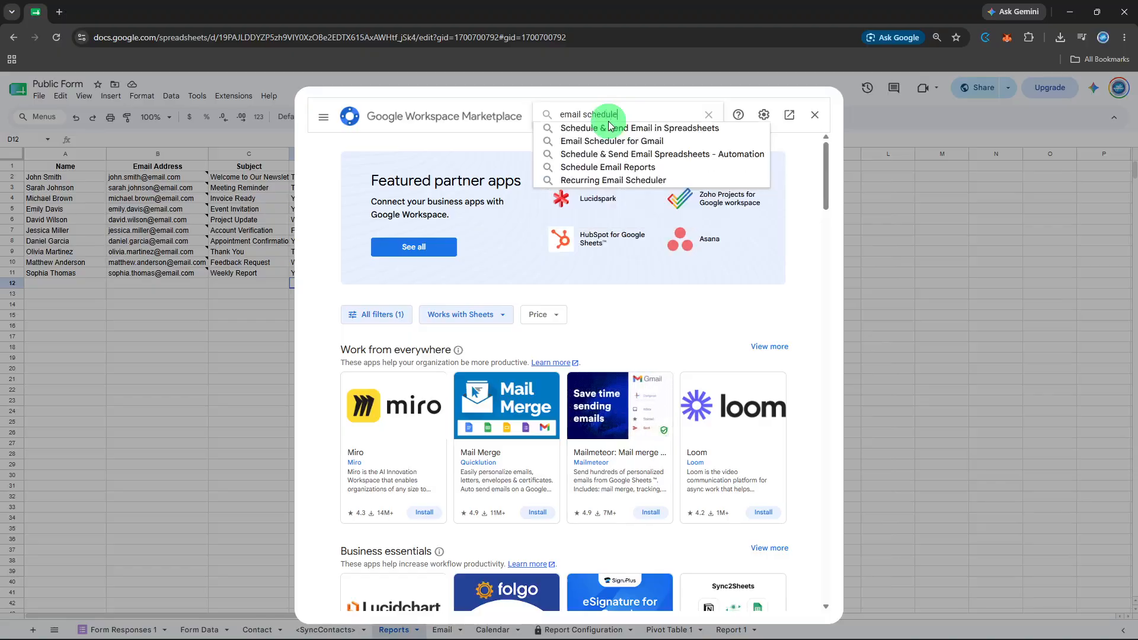
key(Return)
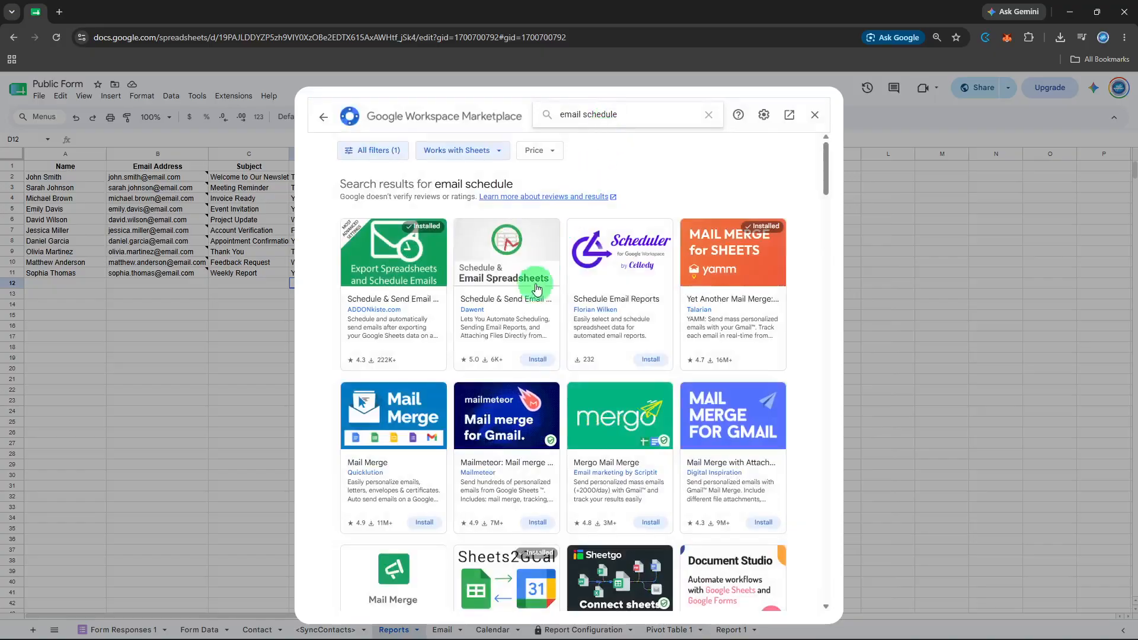
- Install Dawent's Schedule & Send Email Spreadsheets add-on, granting it all requested account permissions, and close the Marketplace
click(525, 359)
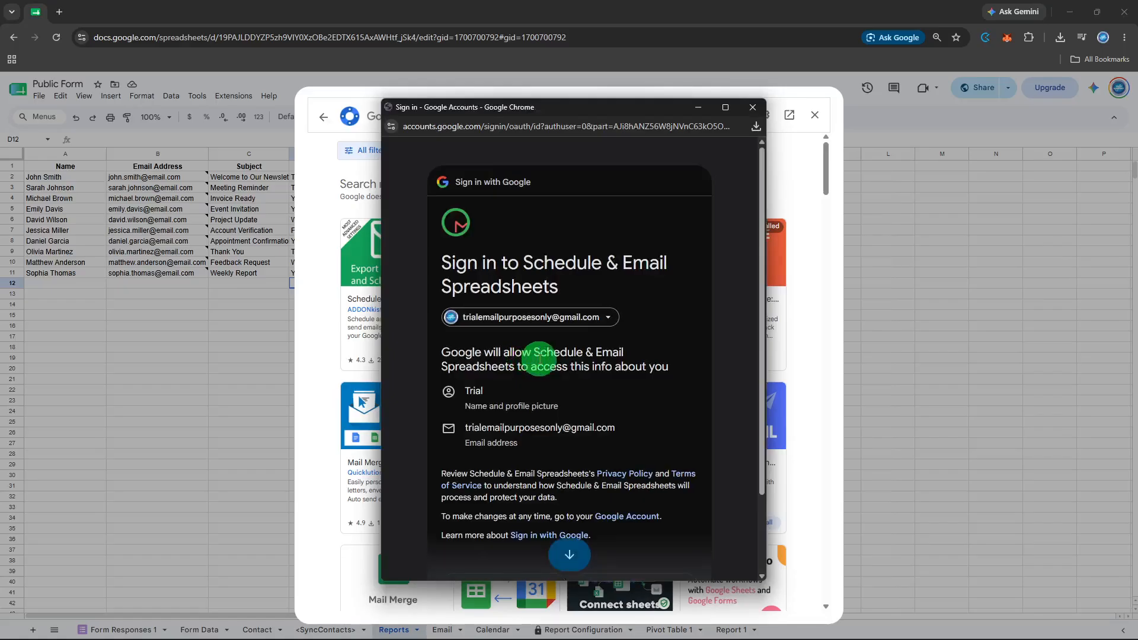
scroll(572, 391, down, 3)
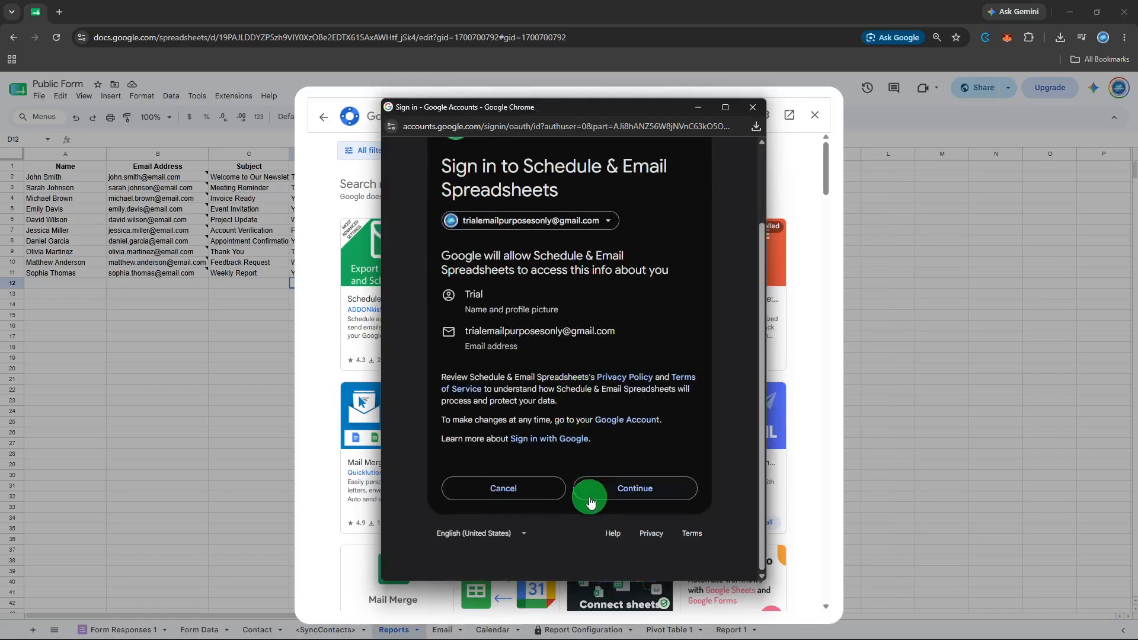
click(601, 494)
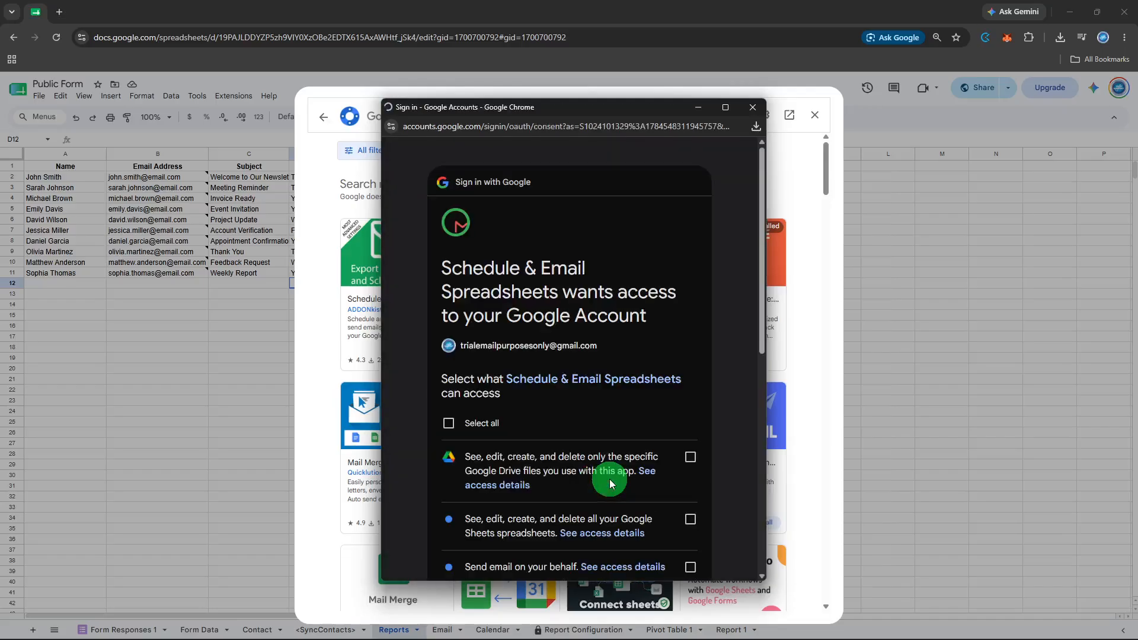
click(474, 427)
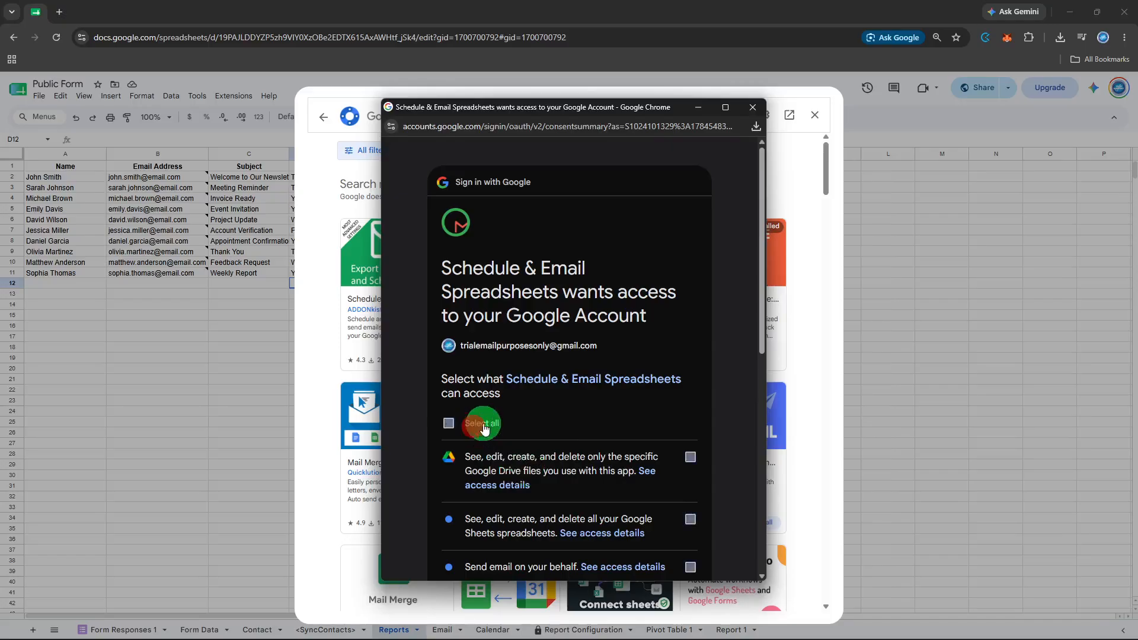
scroll(541, 434, down, 5)
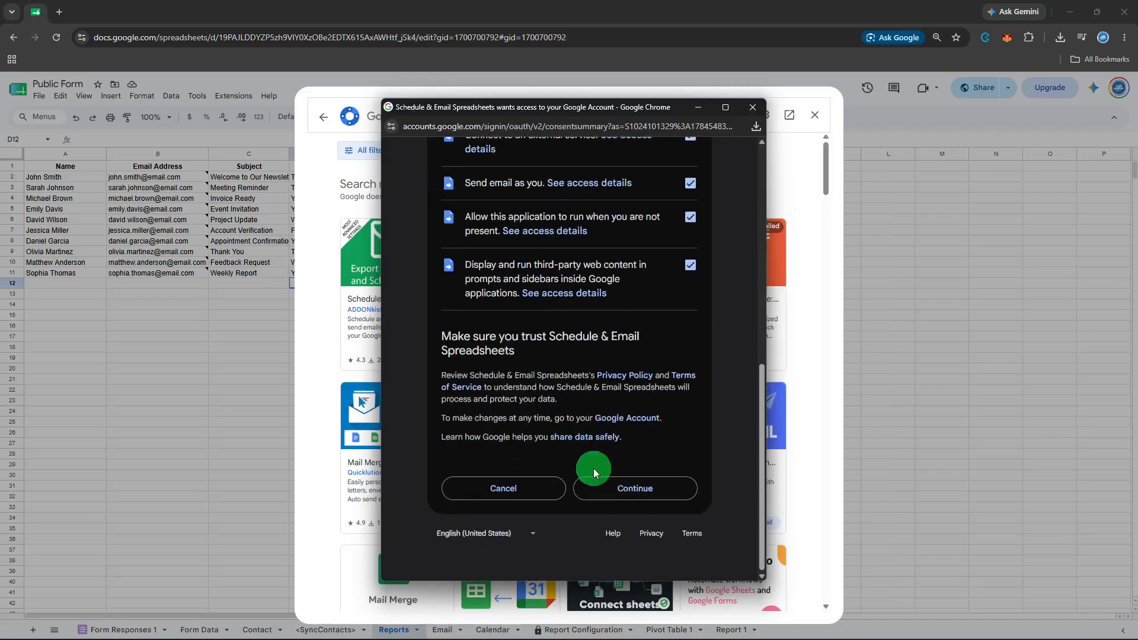
click(632, 500)
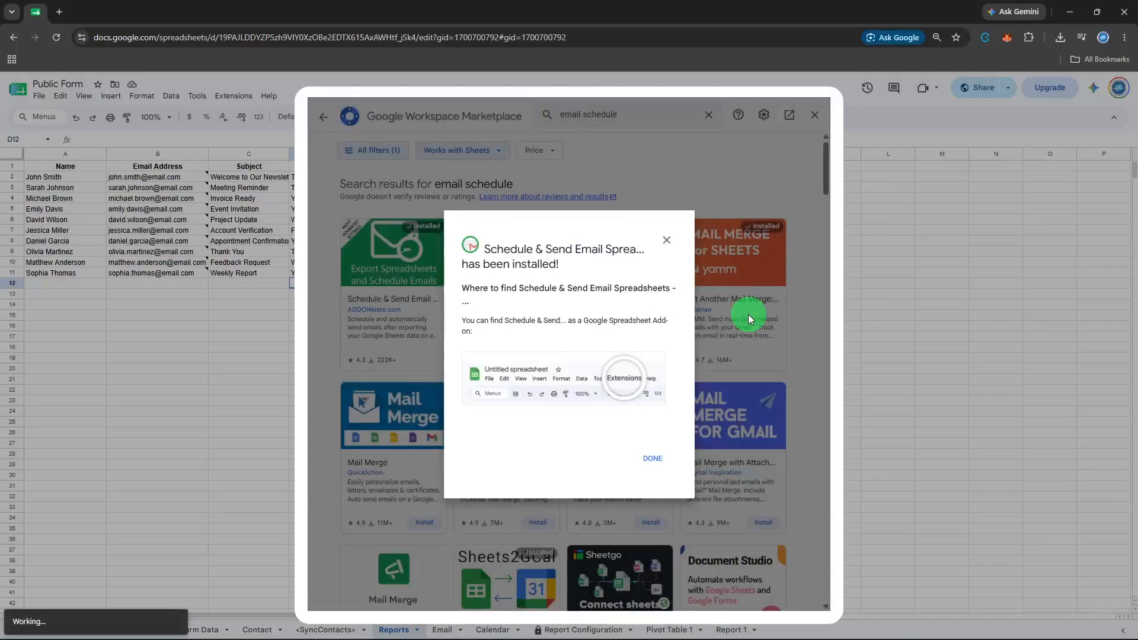
click(642, 460)
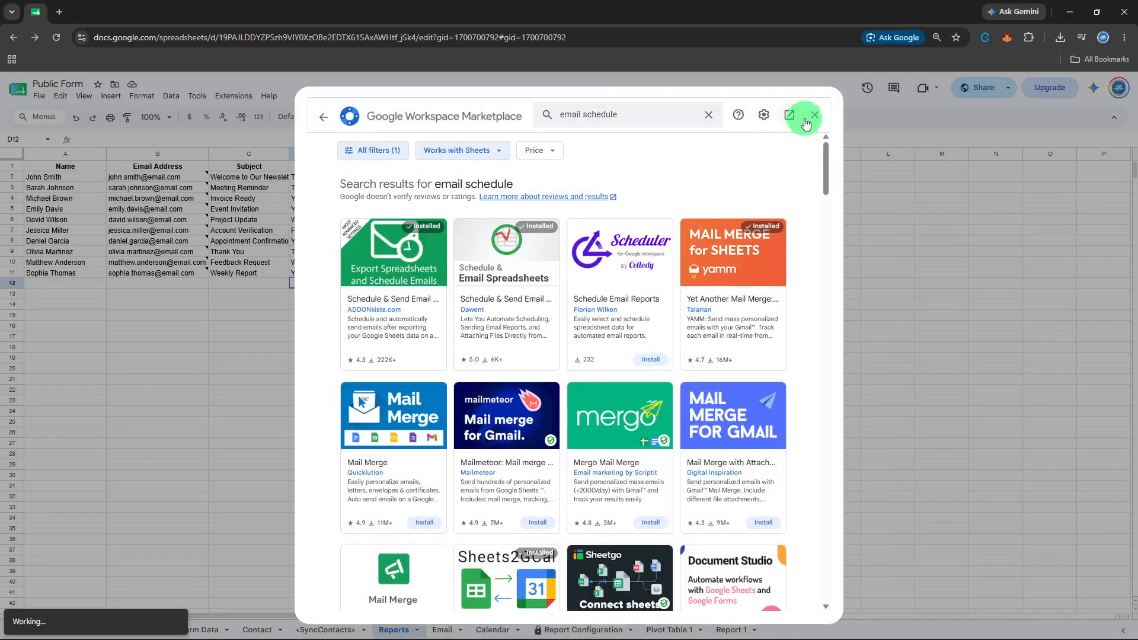
click(809, 115)
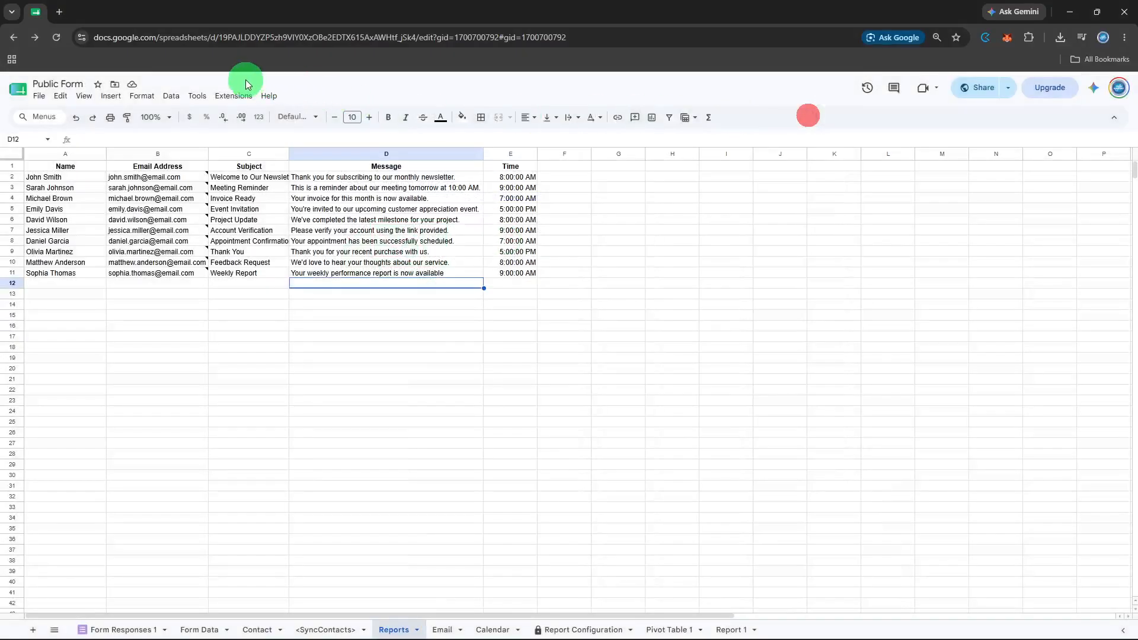
- Open the schedule manager of the Schedule & Send Email in Spreadsheets add-on and edit the New Schedule configuration
click(228, 96)
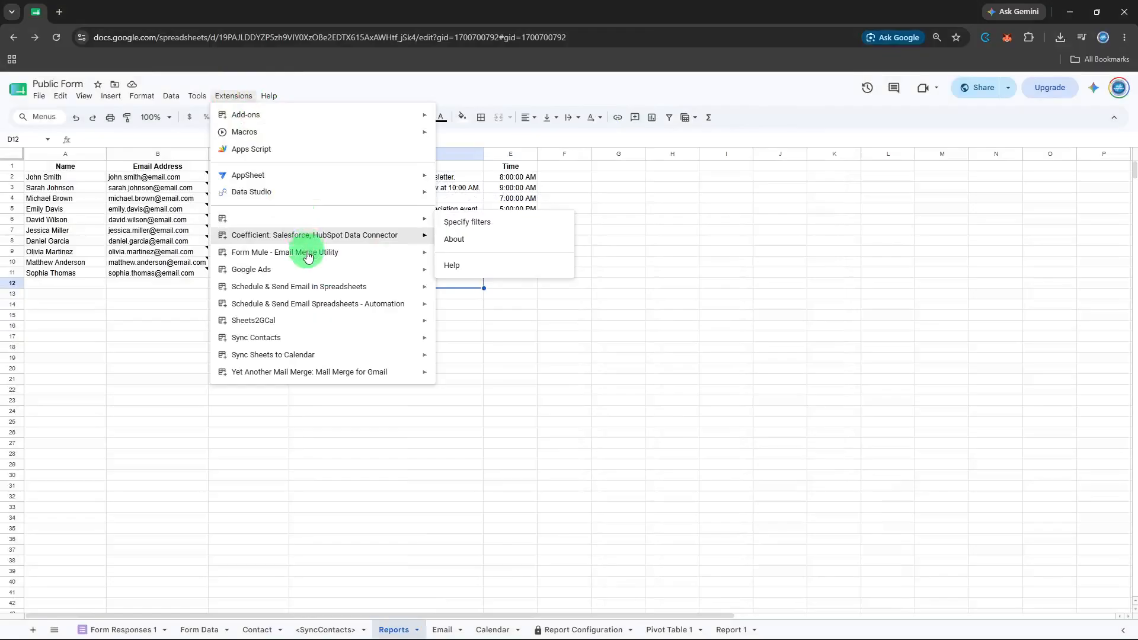
mouse_move(312, 293)
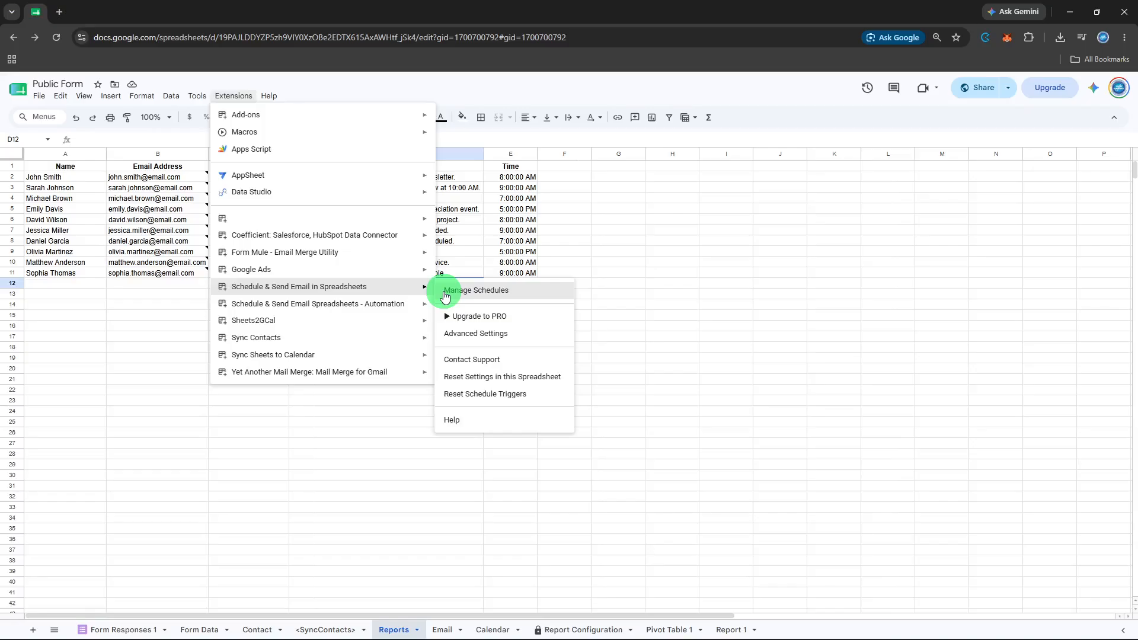
click(445, 290)
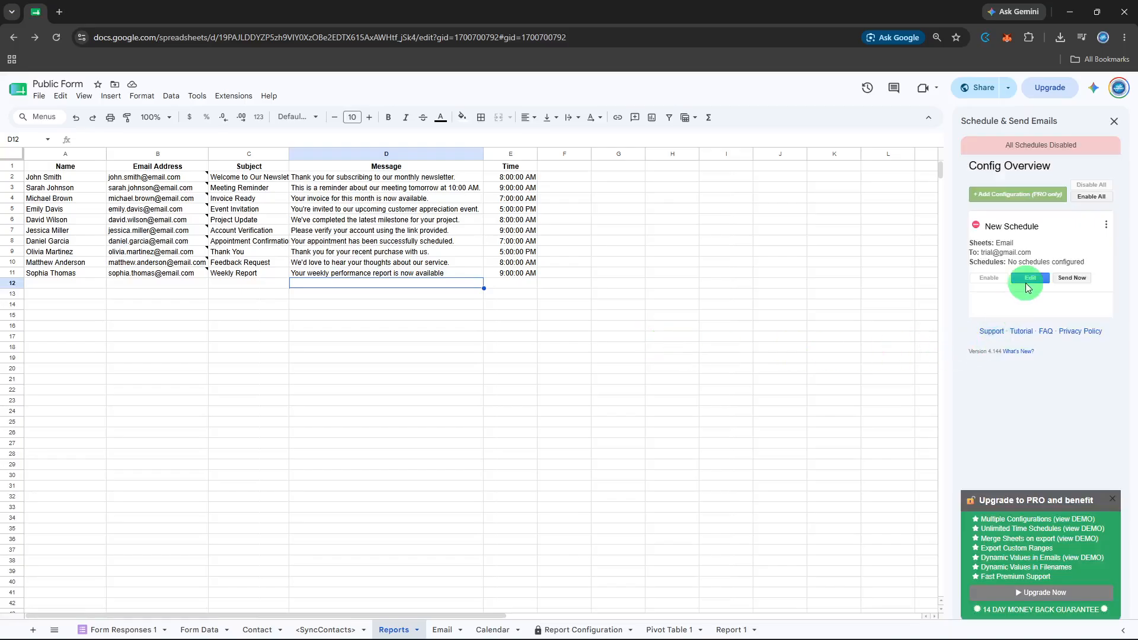
click(1030, 279)
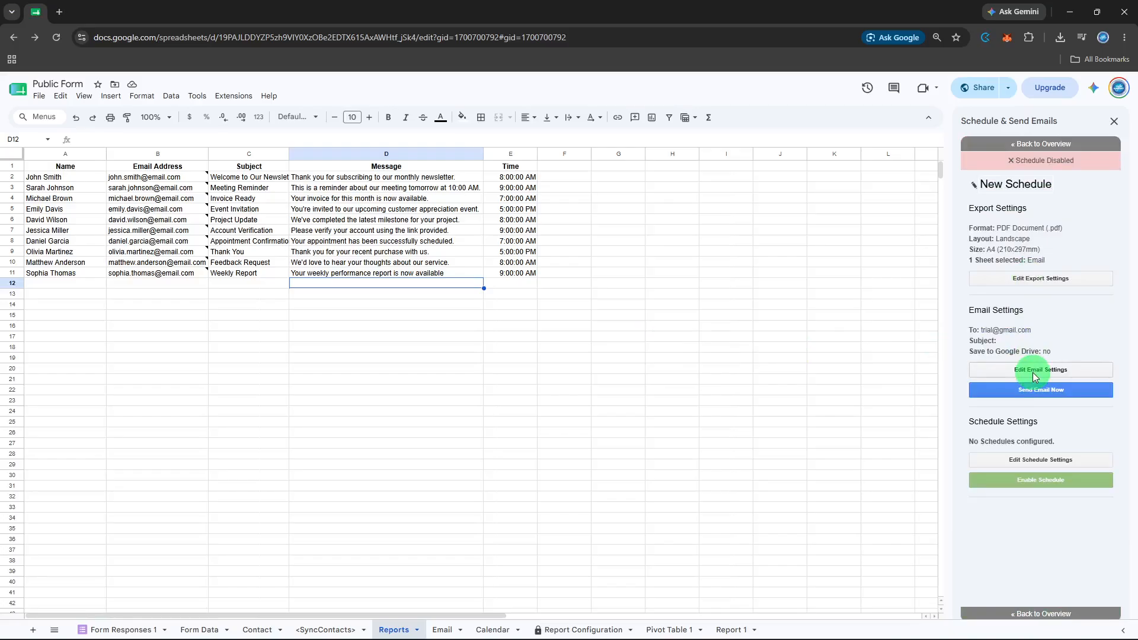
- Add a schedule that sends emails hourly to the New Schedule configuration and save the schedule settings
click(1038, 461)
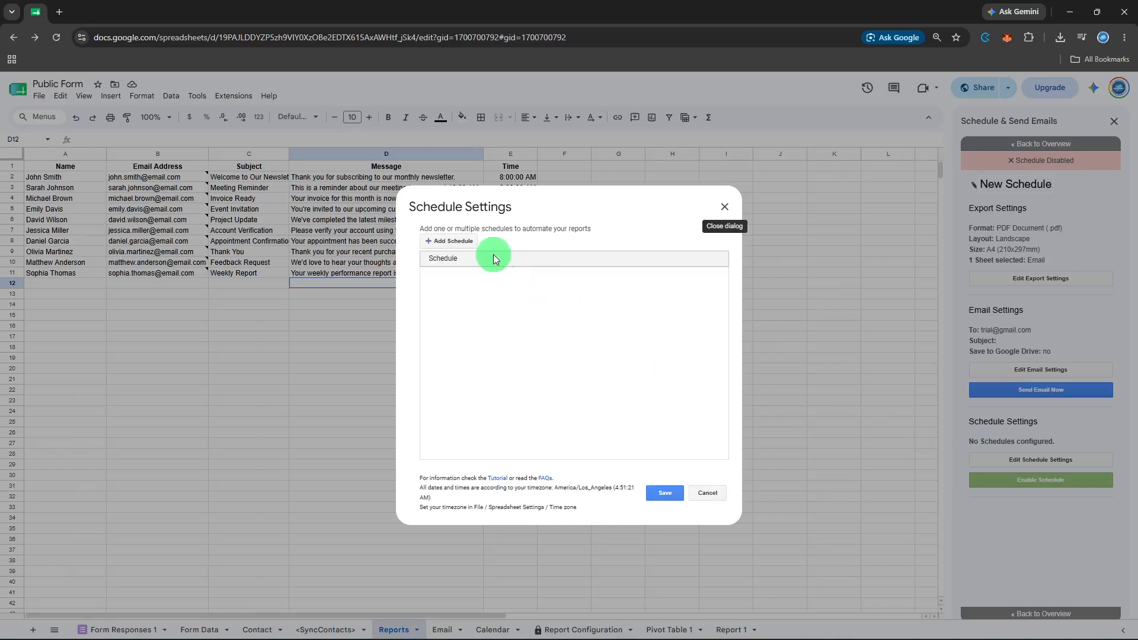
click(453, 243)
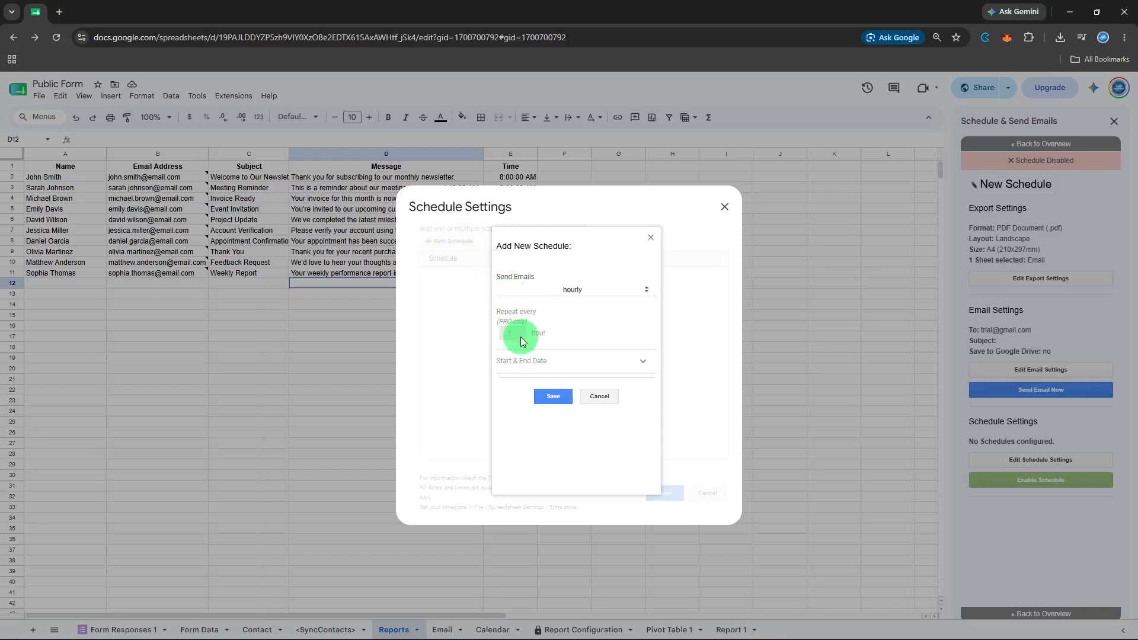
click(564, 291)
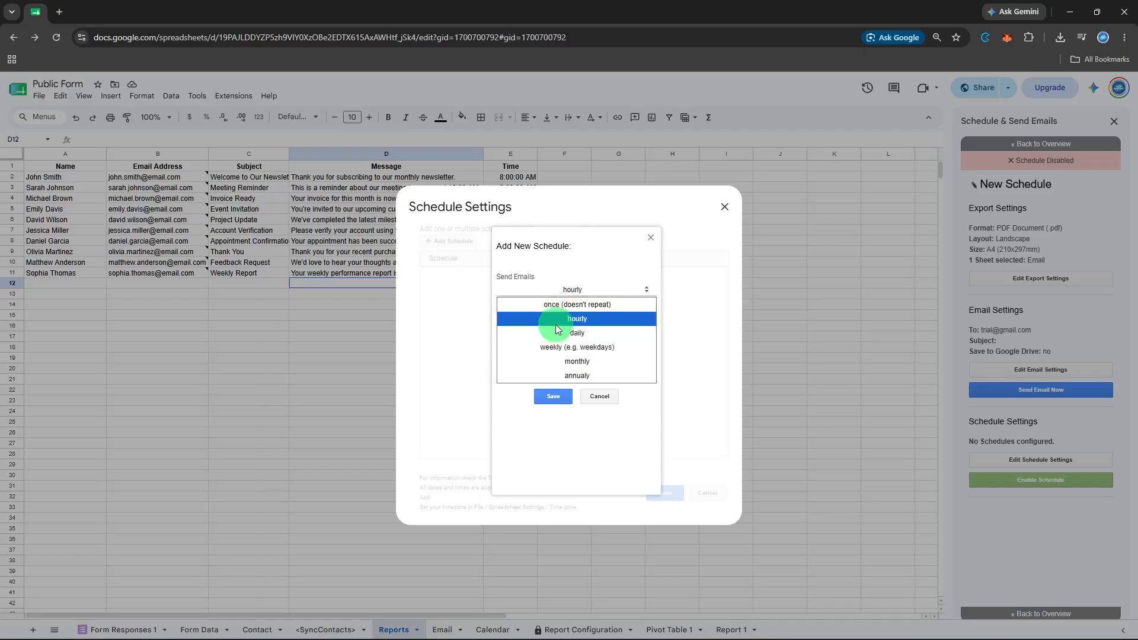
click(556, 321)
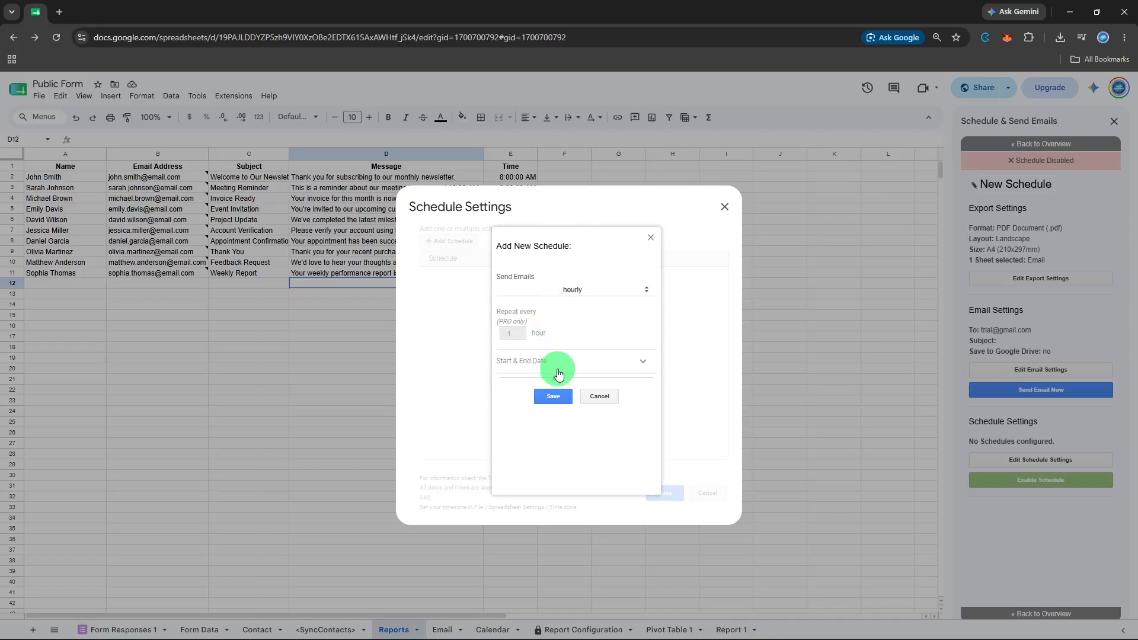
click(558, 367)
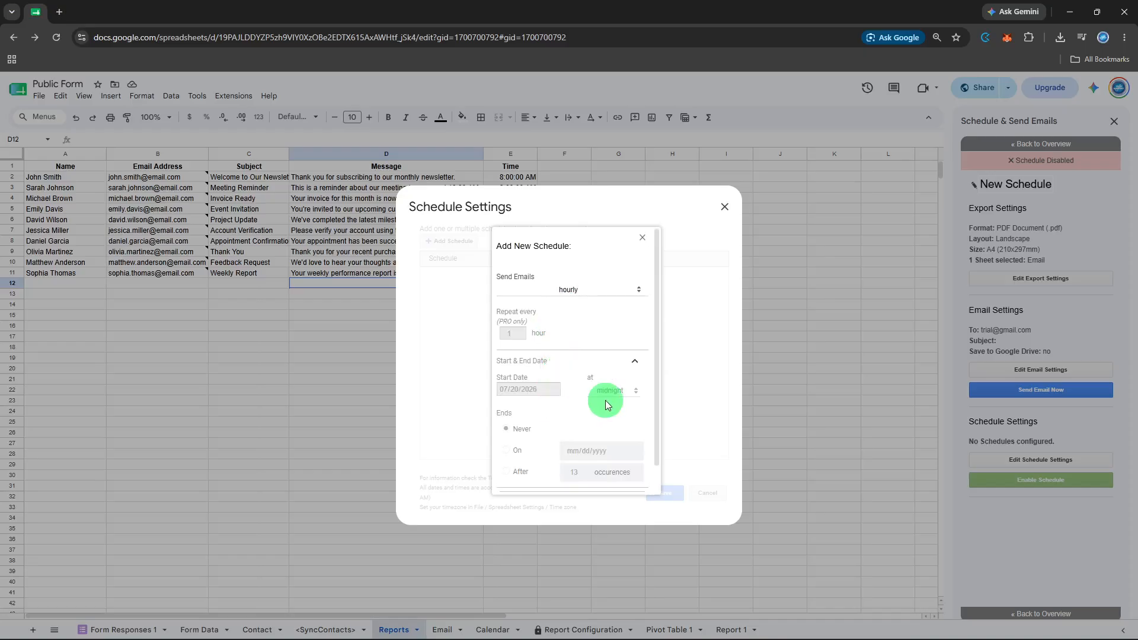
scroll(604, 399, down, 1)
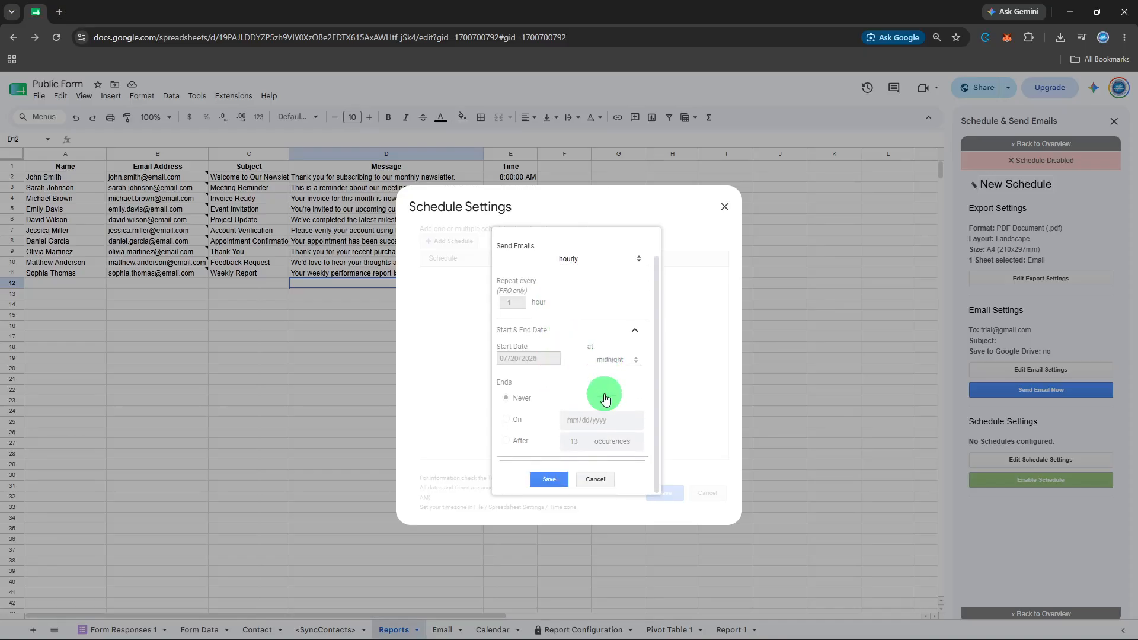
click(531, 481)
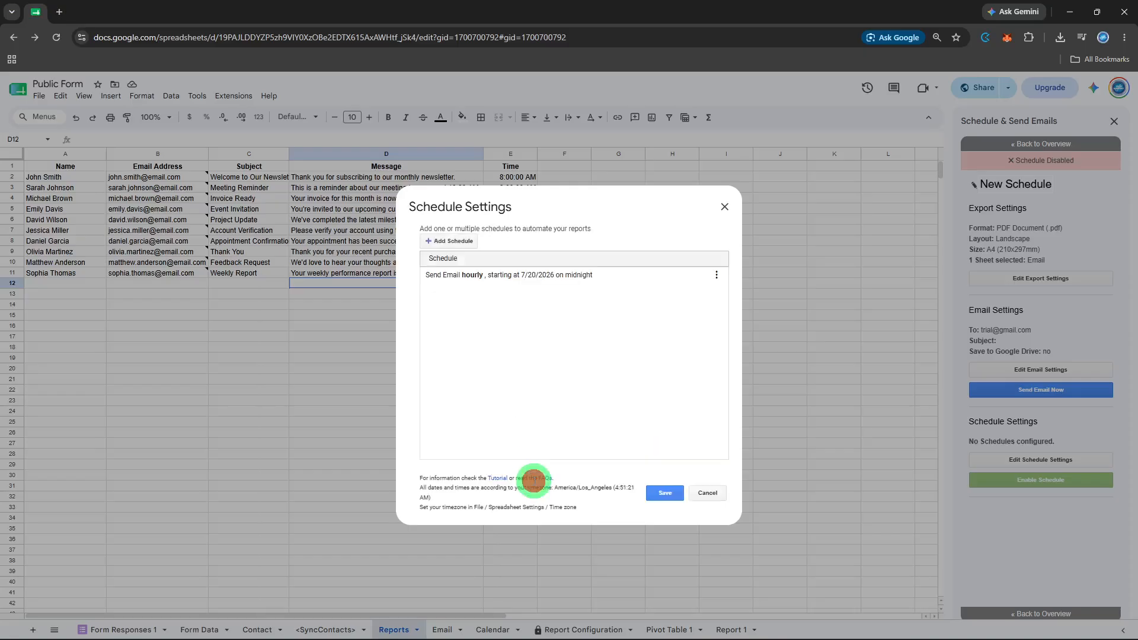
click(657, 500)
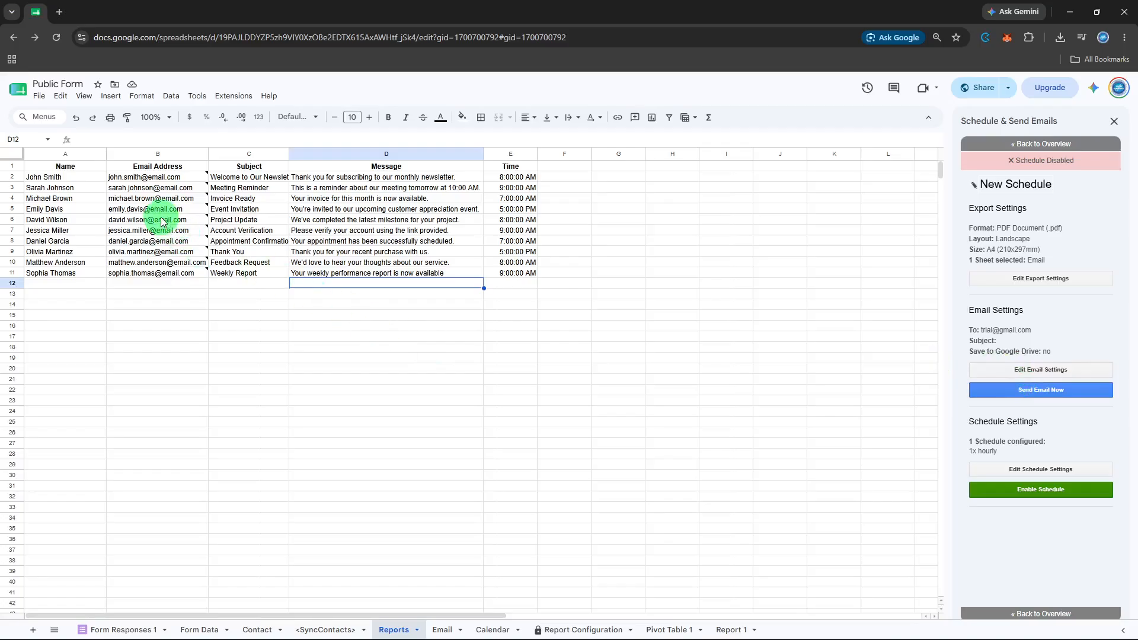
- Copy the email address from cell B5 and append it, after a comma, to the recipients in the configuration's email settings
mouse_move(161, 214)
drag(161, 213, 161, 213)
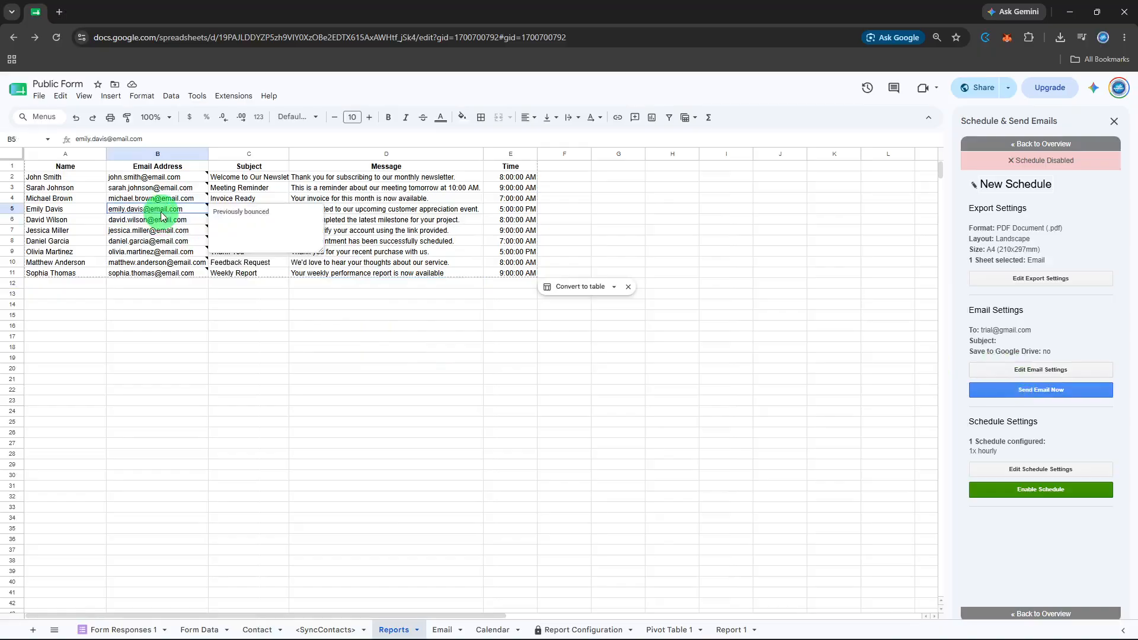
key(ctrl+c)
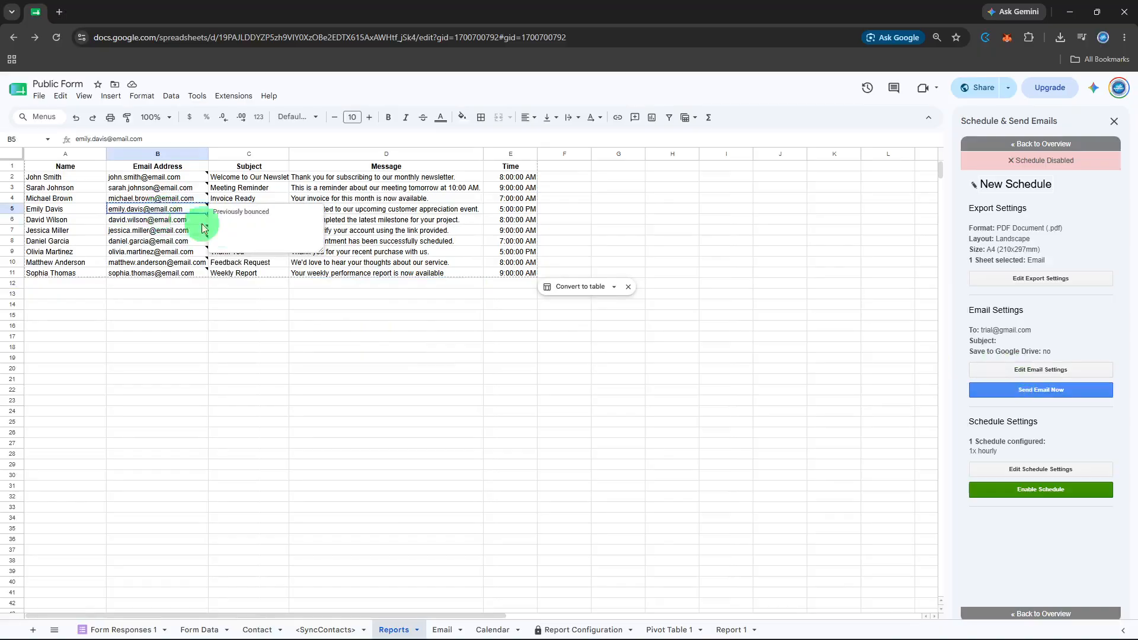
click(406, 251)
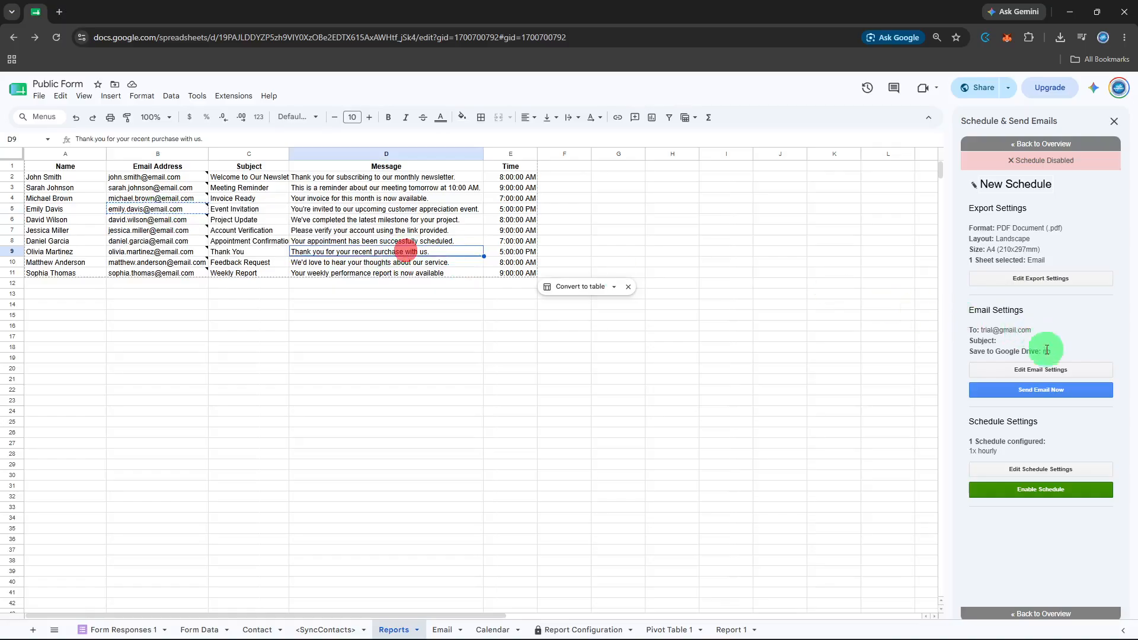
click(1051, 371)
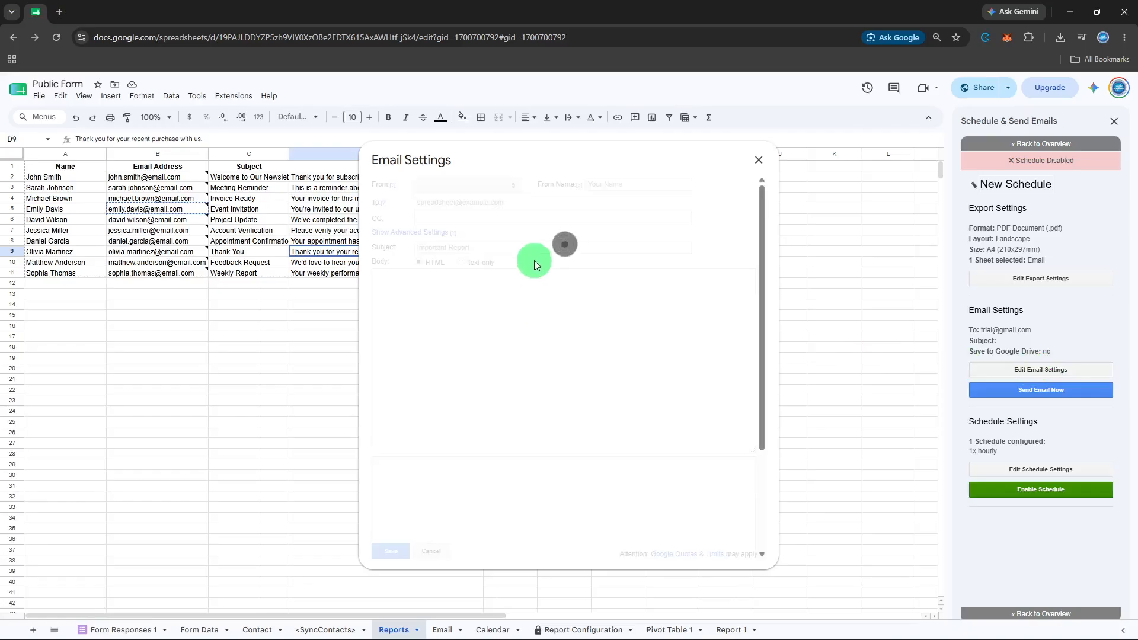
click(543, 203)
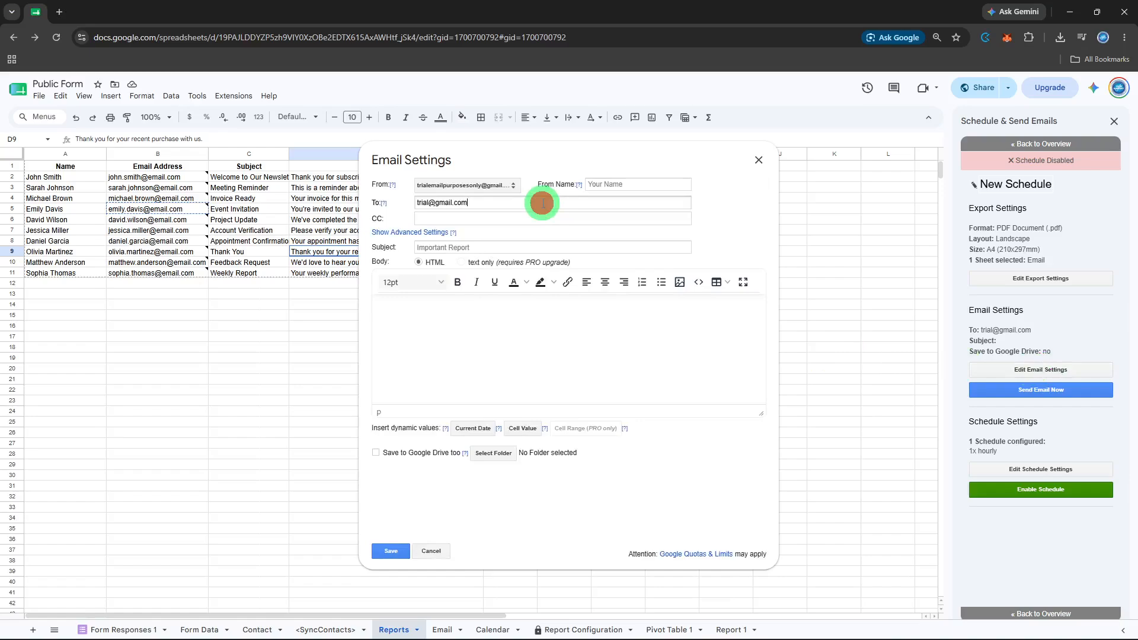
text(,)
key(ctrl+v)
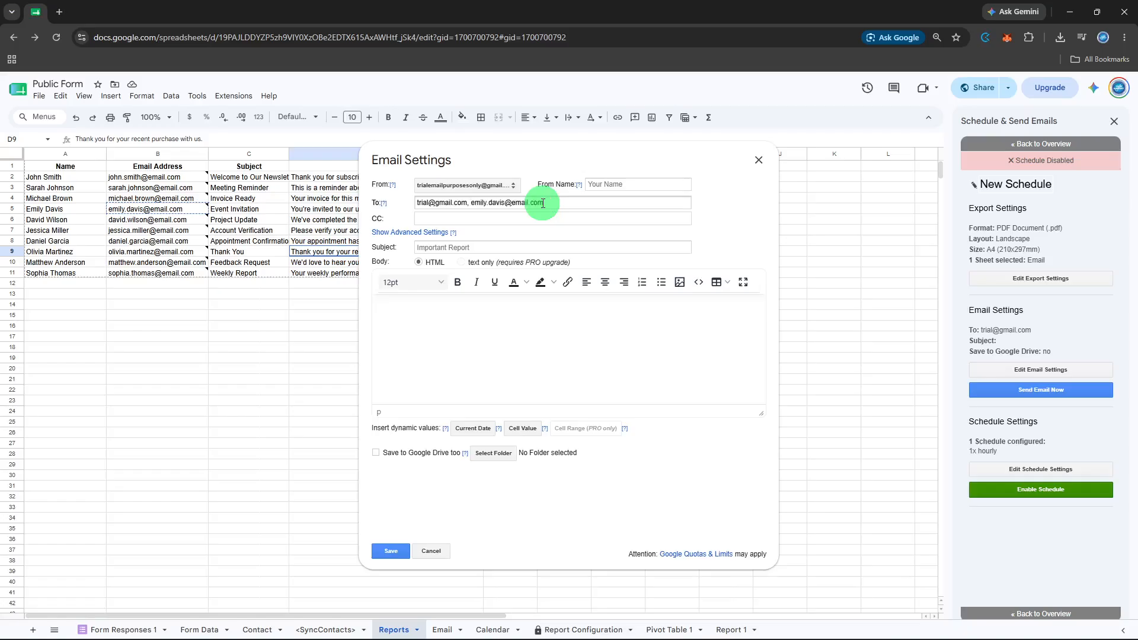
- Write "Hi!" as the email body, set the subject to "Report" plus the dynamic current date and cell D9 value, and save
click(508, 314)
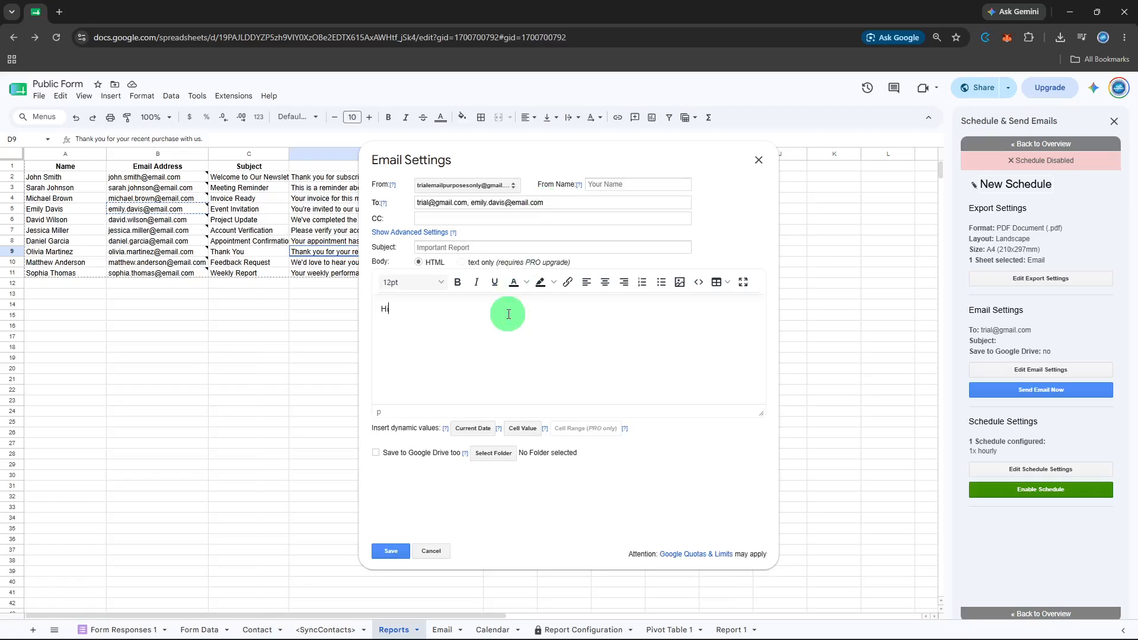
click(509, 247)
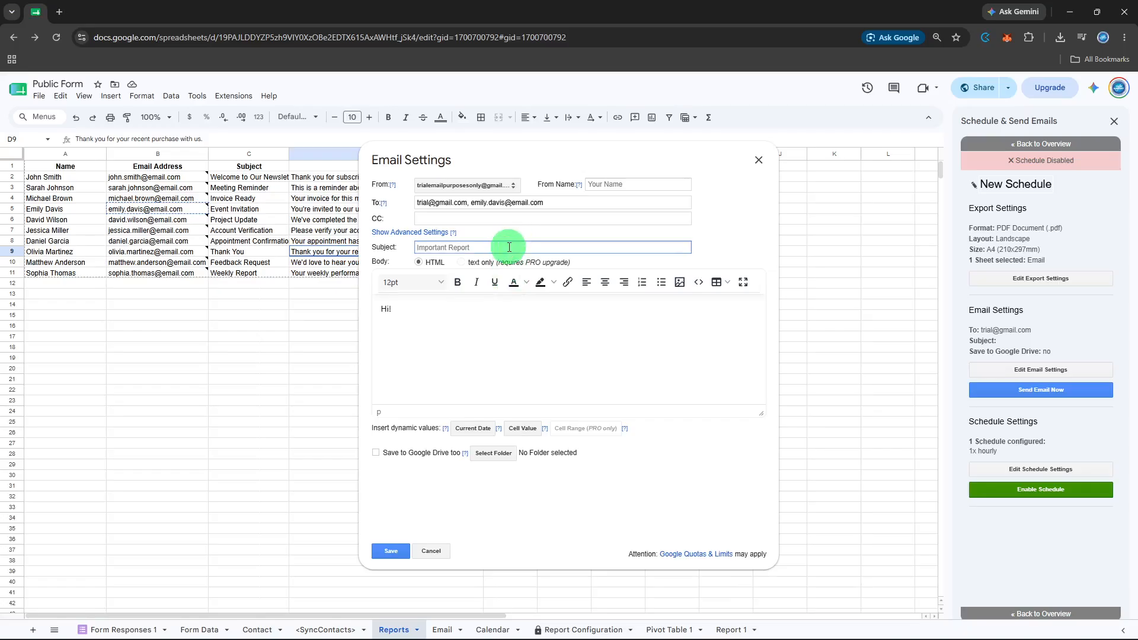
text(Report)
click(477, 429)
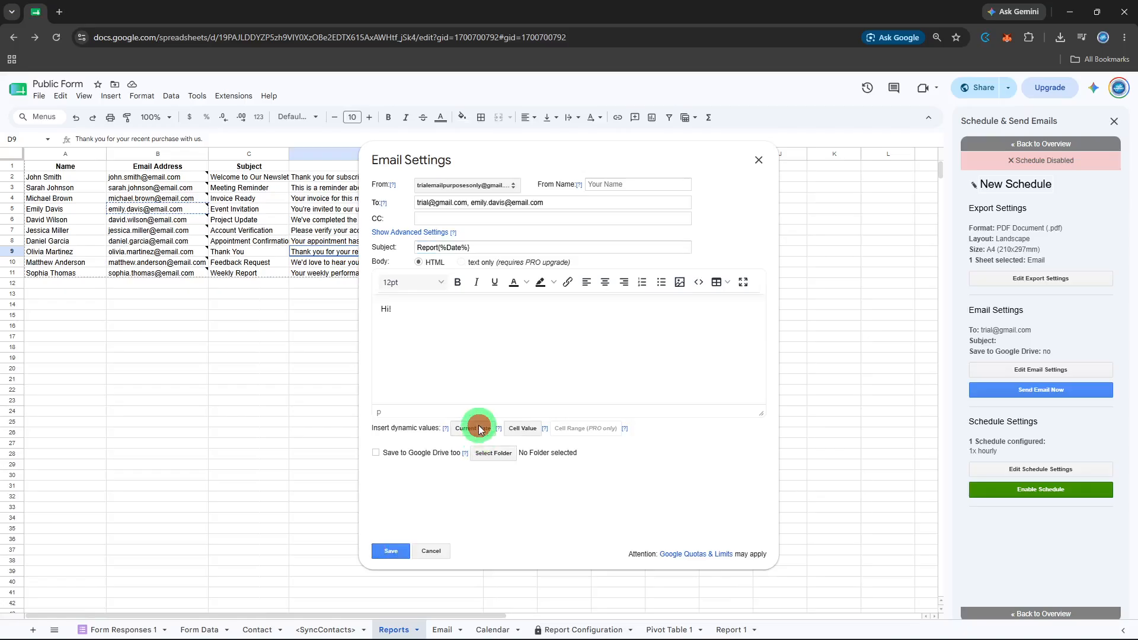
click(533, 429)
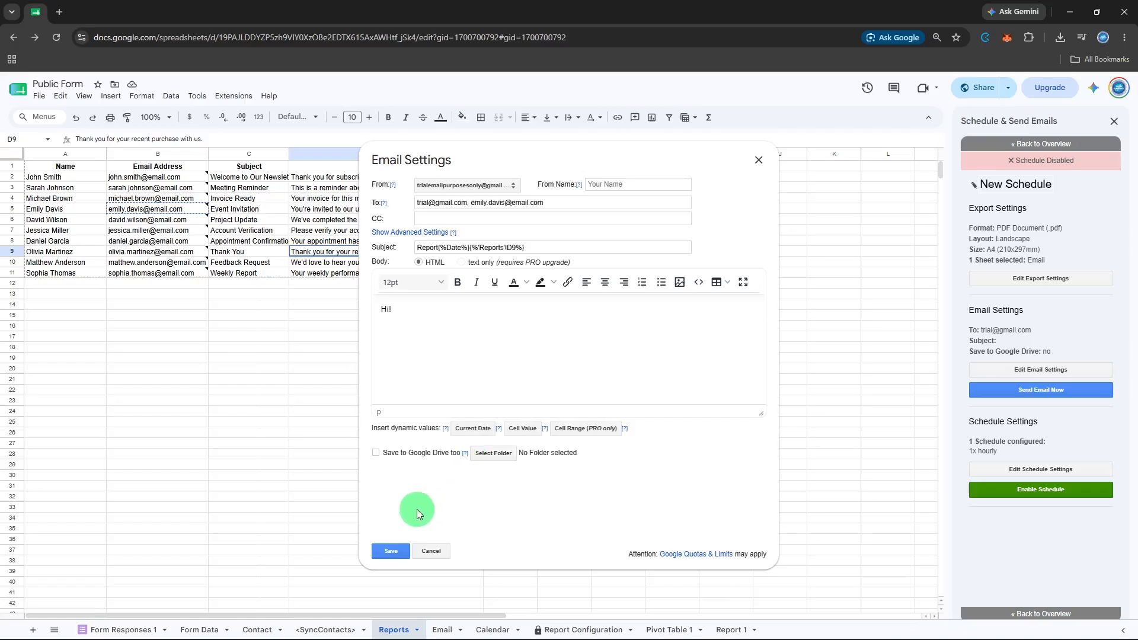
click(389, 550)
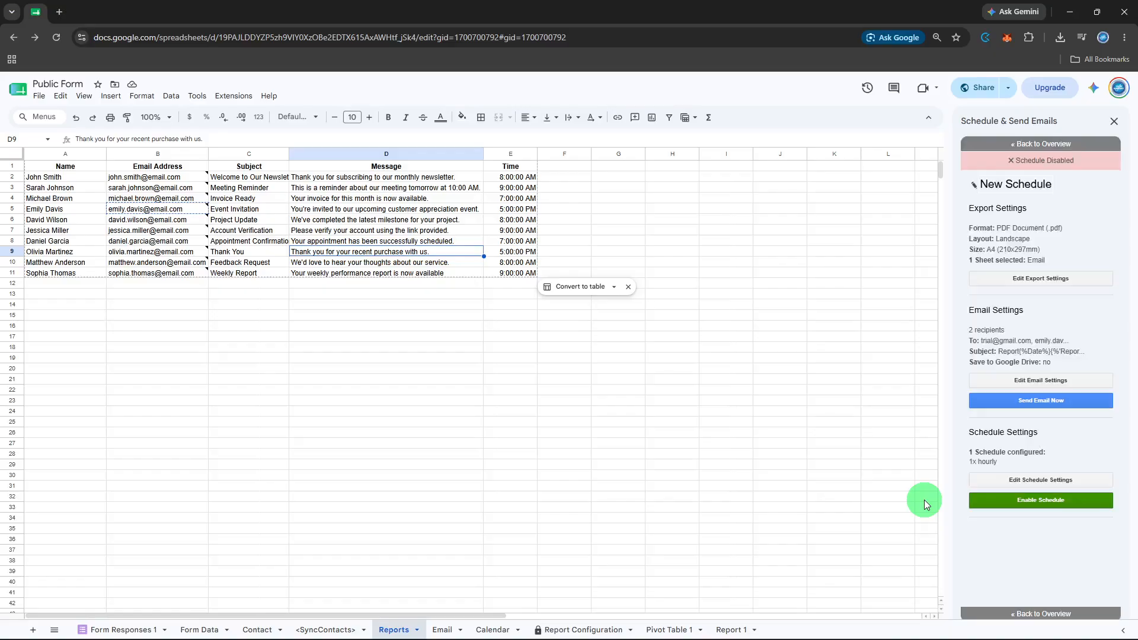
- Enable the hourly schedule, send the email immediately, and dismiss the confirmation message
click(993, 501)
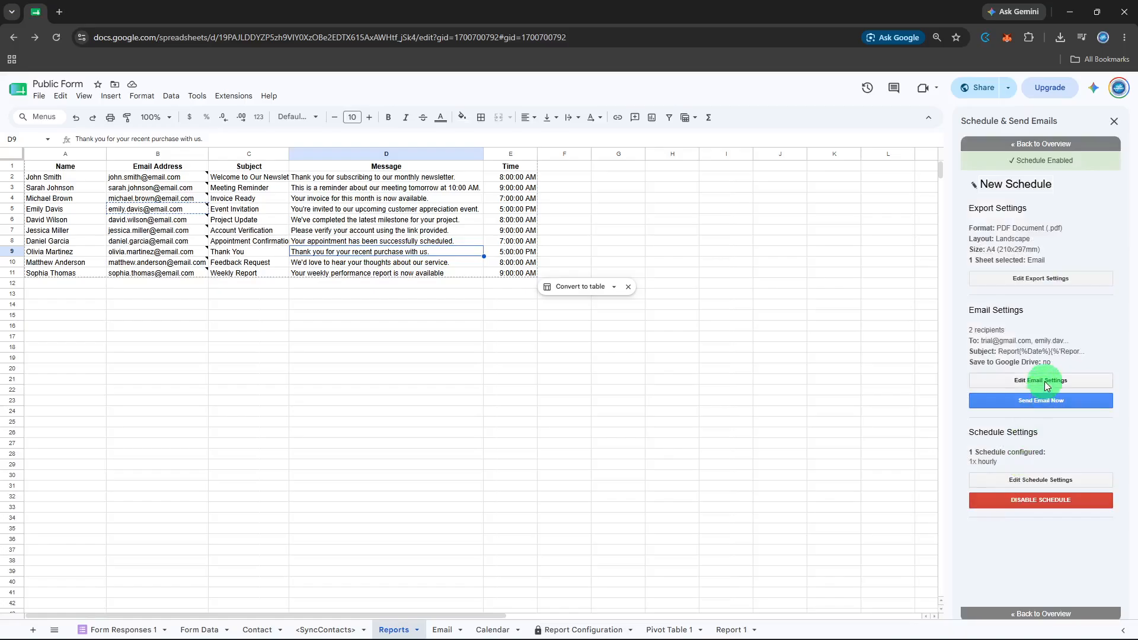
click(1040, 403)
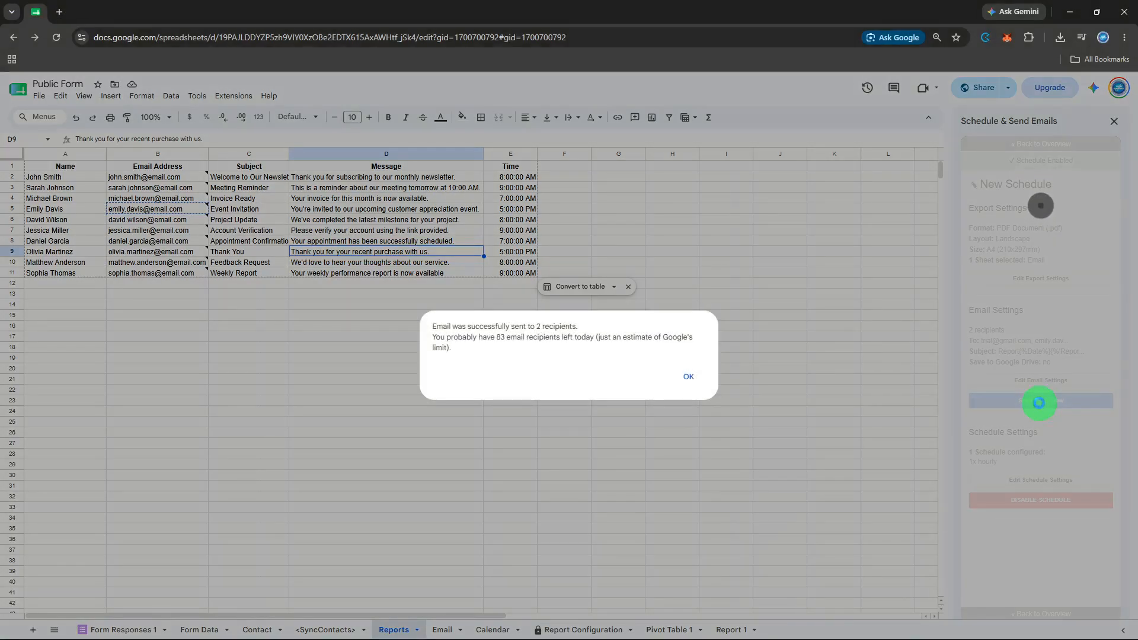
click(689, 378)
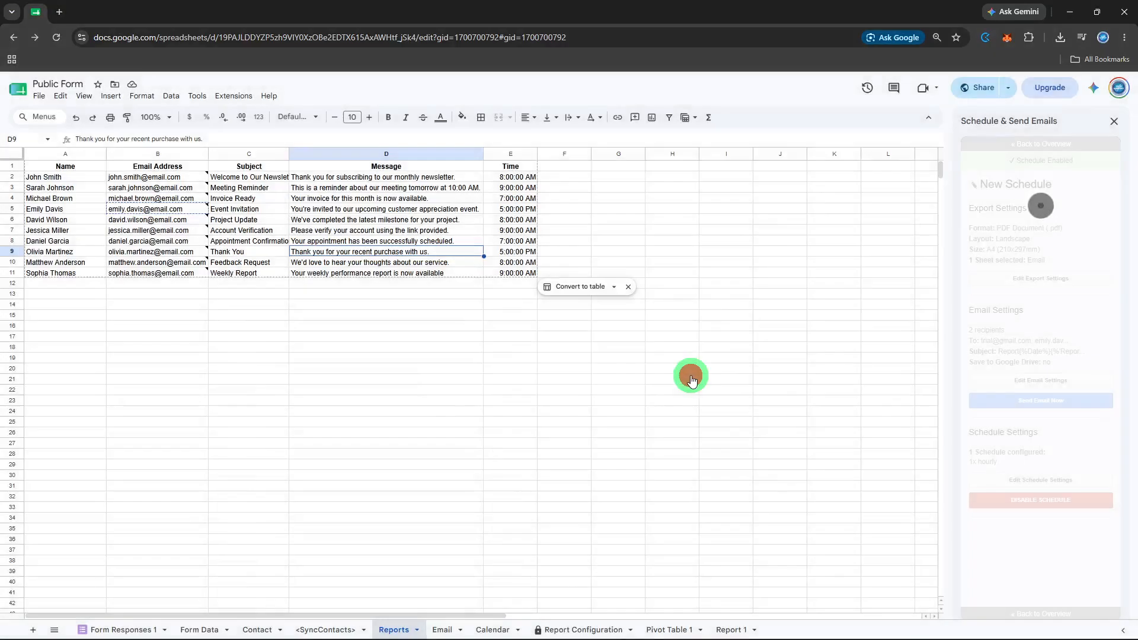